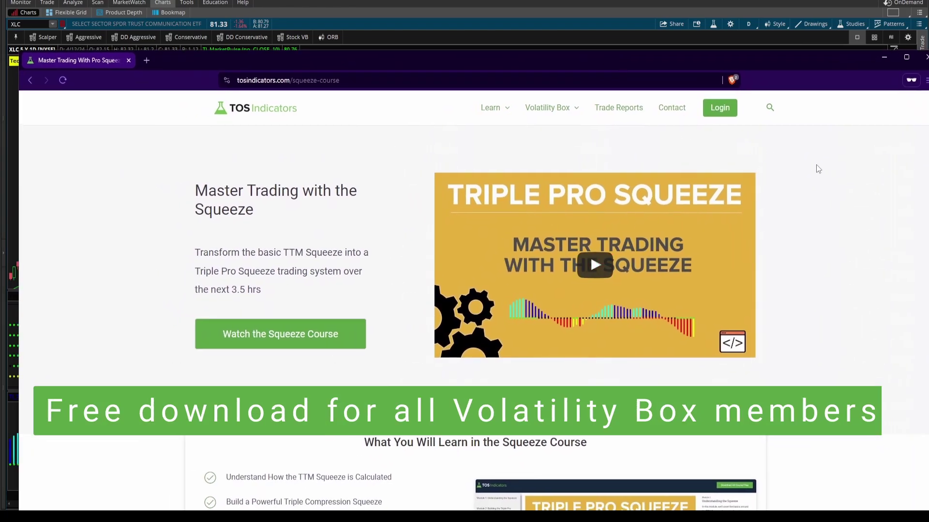
- Find Module 18: Multi-Market Squeeze Analyzer on the squeeze course page, mark it with an arrow, and return to the XLC chart
left_click_drag(807, 55, 797, 45)
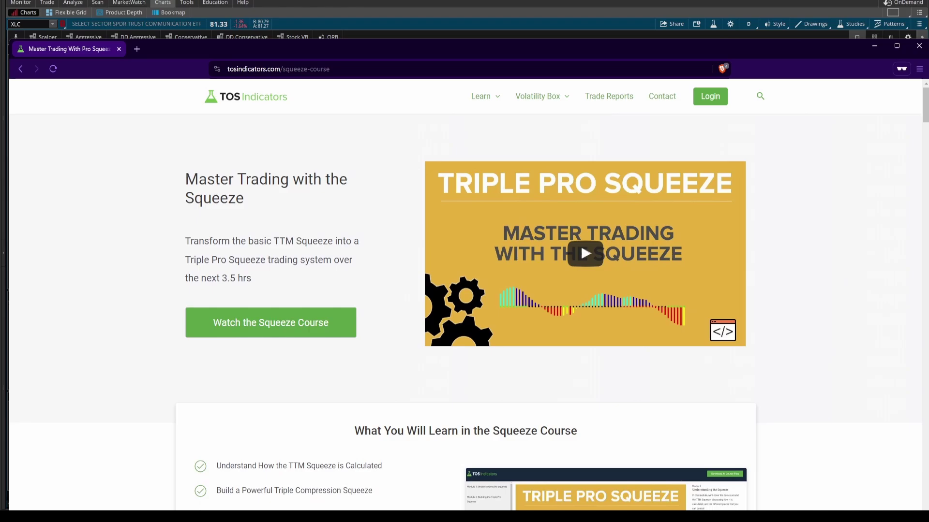
left_click_drag(925, 110, 882, 439)
scroll(866, 421, "down", 3)
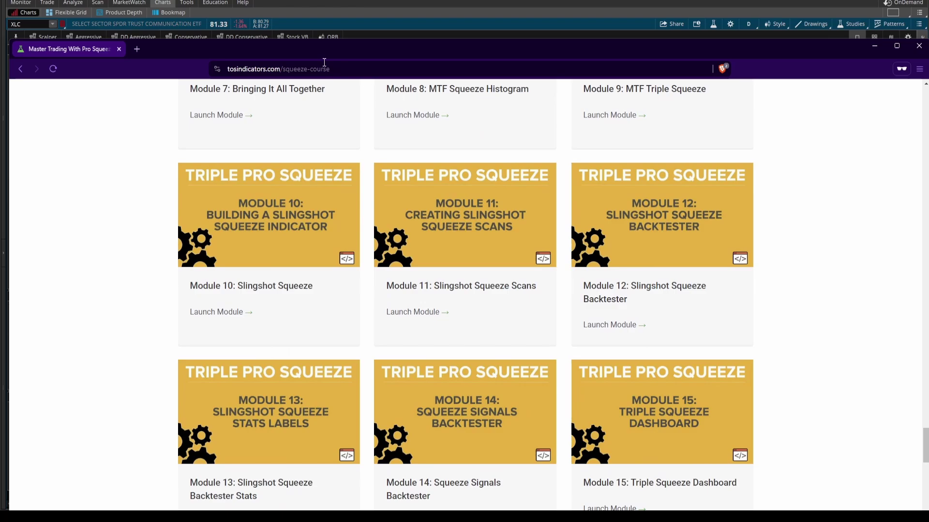
left_click(324, 63)
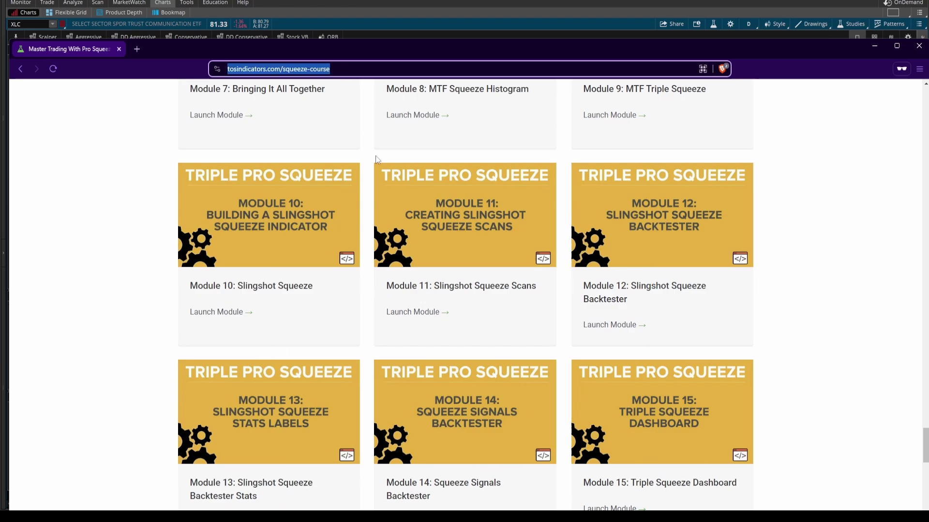
left_click(826, 261)
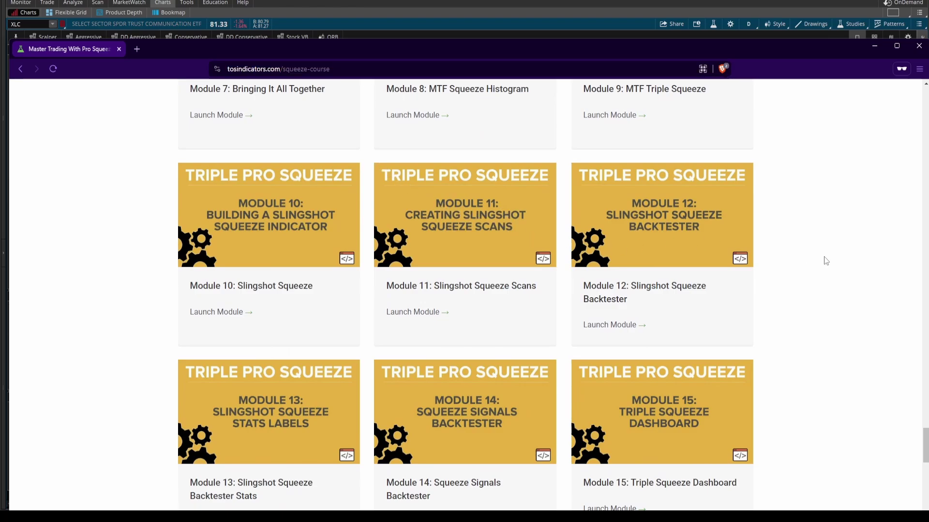
scroll(826, 257, "down", 7)
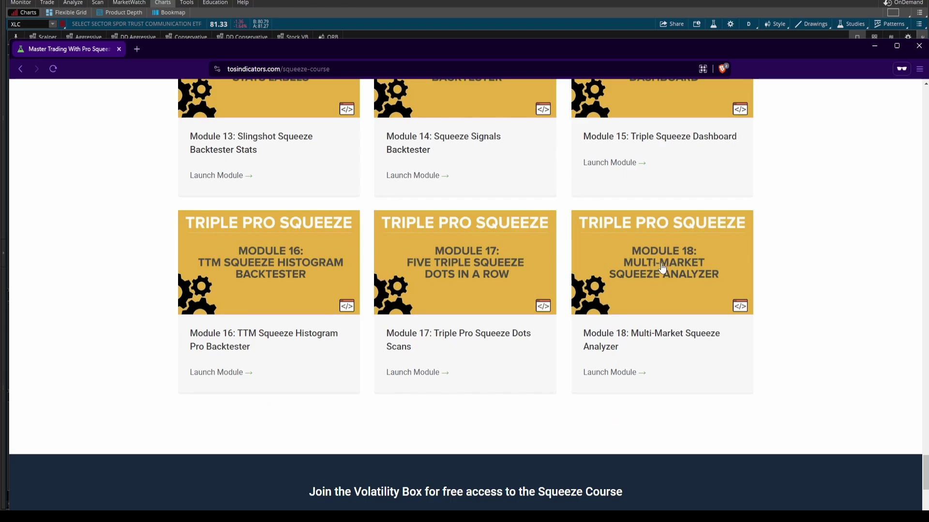
mouse_move(829, 248)
left_mouse_down()
mouse_move(766, 276)
mouse_move(779, 286)
left_mouse_up()
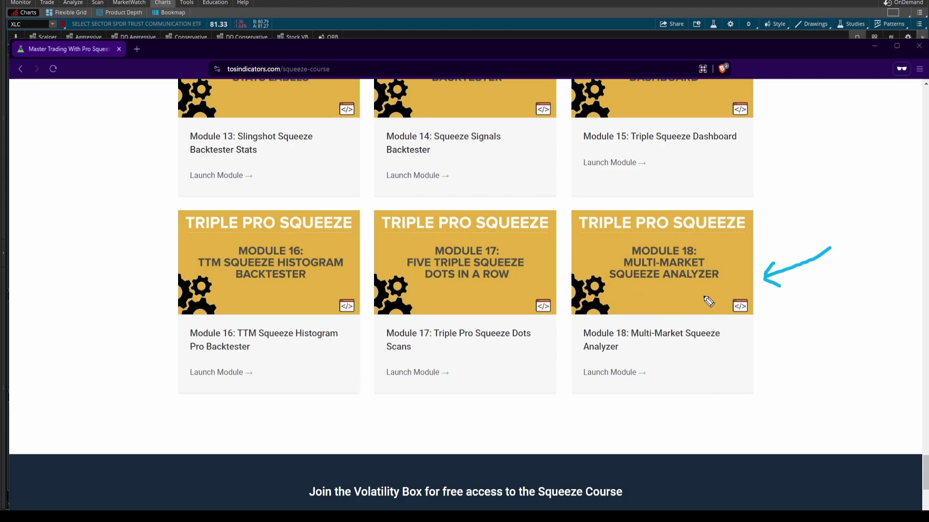
key("Escape")
left_click_drag(185, 48, 928, 77)
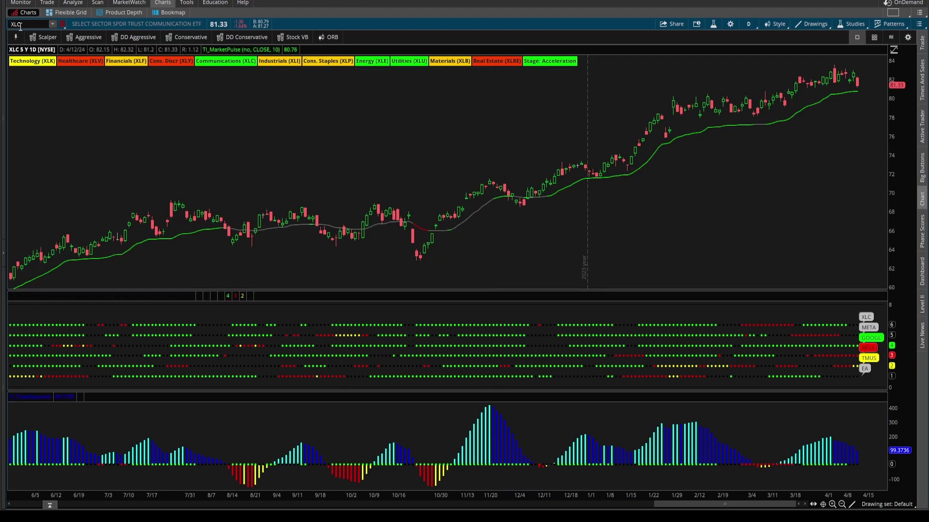
- Annotate the XLC chart's squeeze dots, the Communications, Energy and Utilities labels, the Stage label and the lower symbol rows, and clear the markings
mouse_move(581, 262)
left_mouse_down()
mouse_move(599, 314)
mouse_move(607, 307)
mouse_move(603, 319)
left_mouse_up()
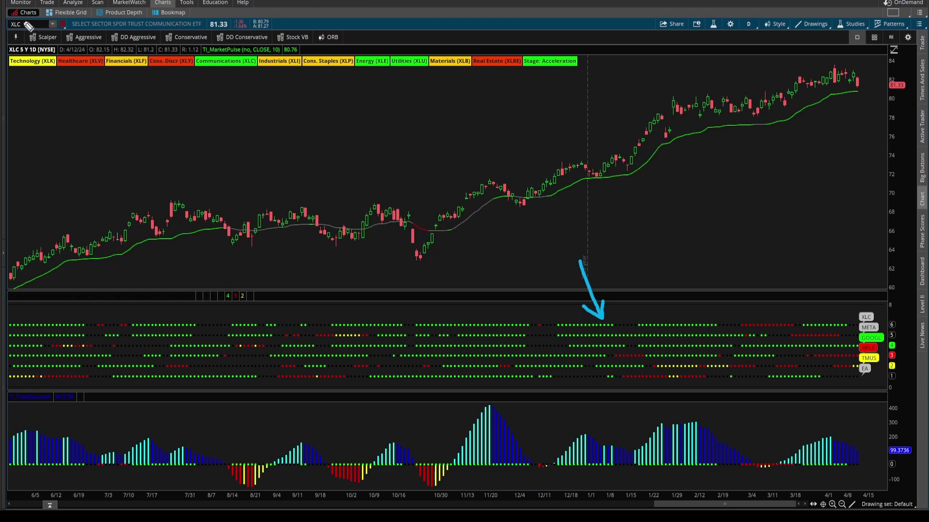
left_click_drag(218, 72, 221, 88)
mouse_move(359, 71)
left_mouse_down()
mouse_move(387, 87)
mouse_move(415, 84)
left_mouse_up()
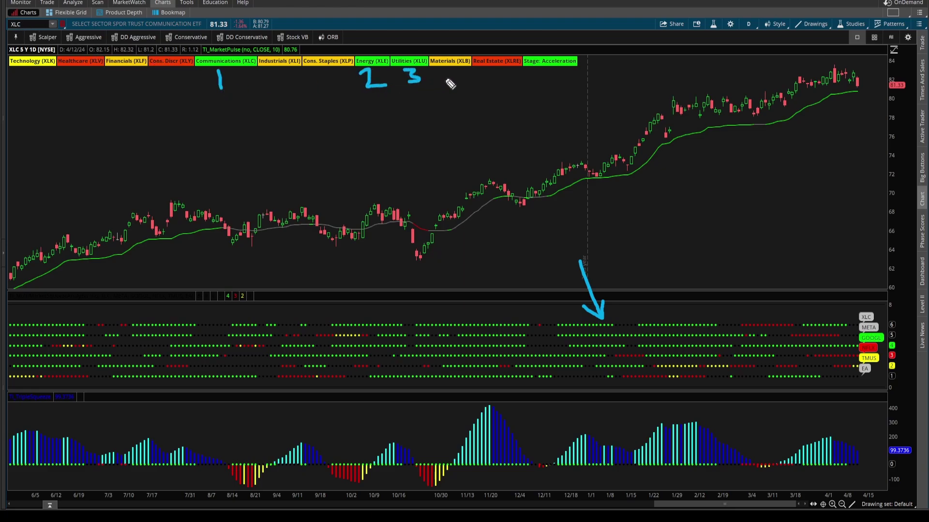
left_click(524, 107)
left_click_drag(524, 106, 556, 78)
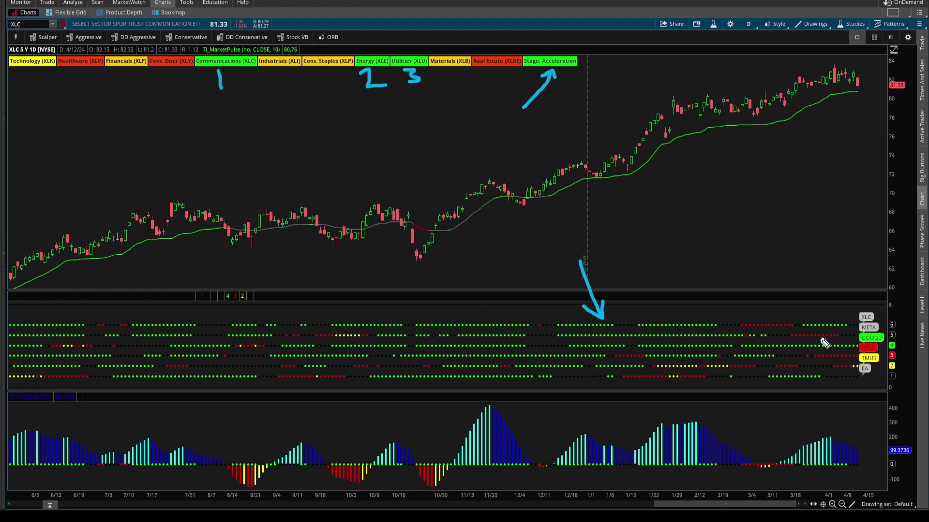
mouse_move(820, 332)
left_mouse_down()
mouse_move(810, 371)
mouse_move(819, 378)
left_mouse_up()
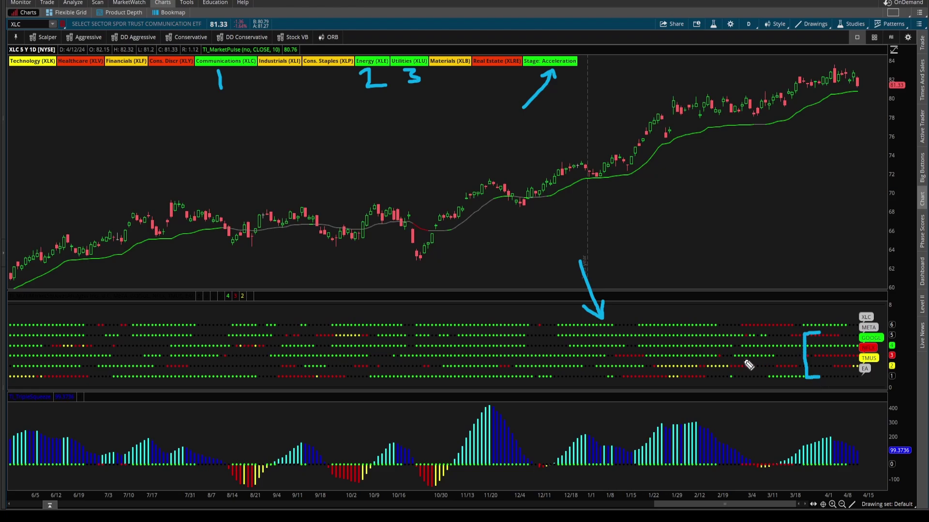
mouse_move(742, 359)
left_mouse_down()
mouse_move(782, 355)
mouse_move(776, 368)
left_mouse_up()
key("Escape")
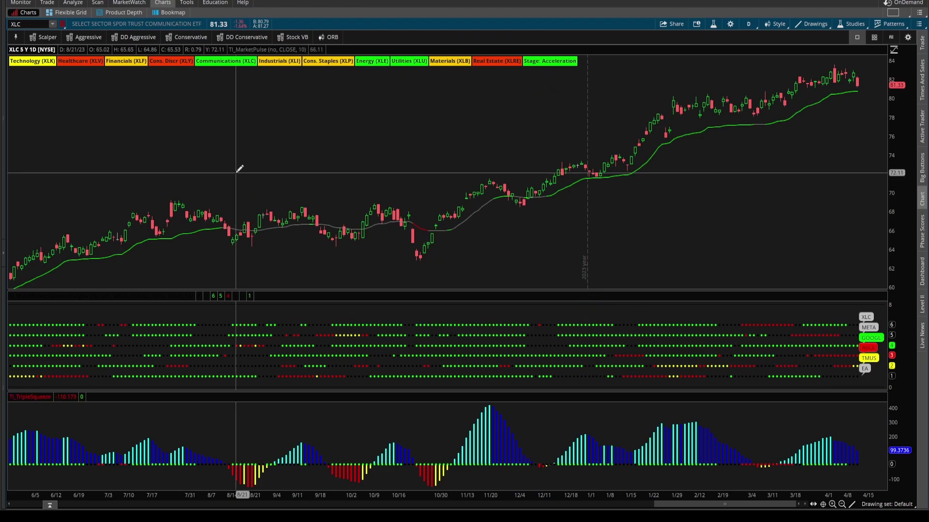
- Examine XLC's top fund holdings in the Analyze section, marking META and the leading tickers below it
left_click(73, 3)
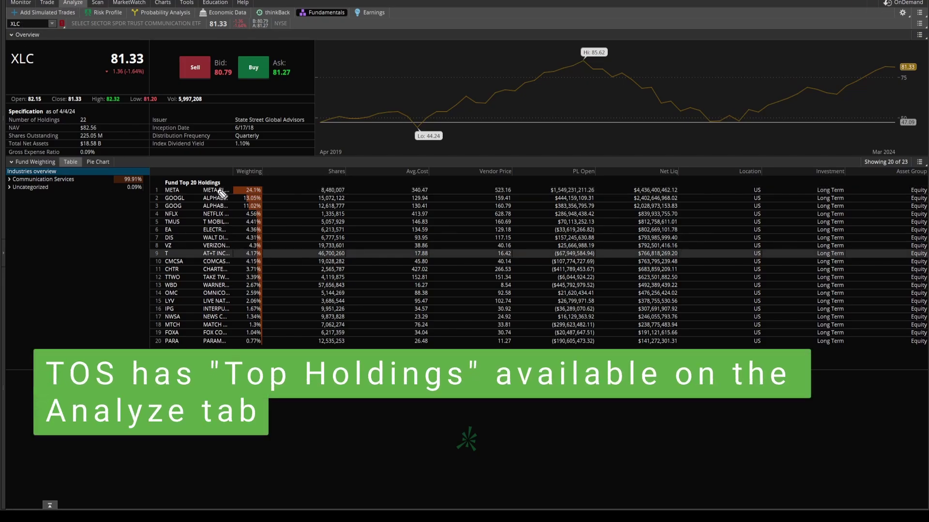
mouse_move(217, 188)
left_mouse_down()
mouse_move(211, 244)
mouse_move(223, 249)
left_mouse_up()
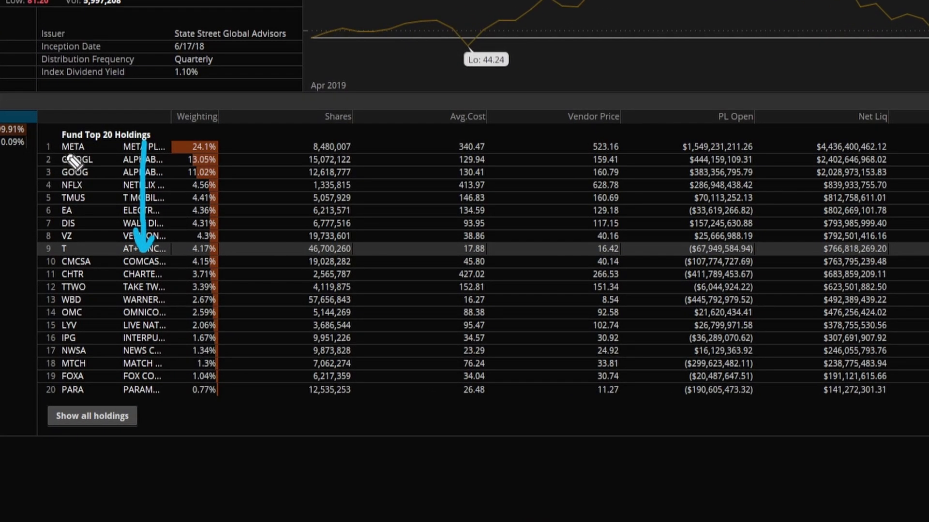
left_click_drag(163, 194, 185, 194)
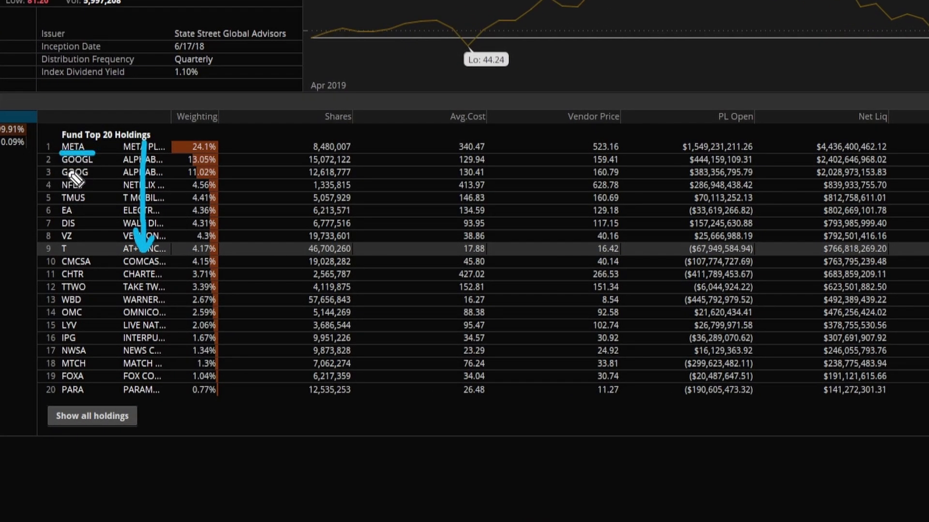
mouse_move(59, 170)
left_mouse_down()
mouse_move(94, 172)
mouse_move(86, 219)
left_mouse_up()
key("e")
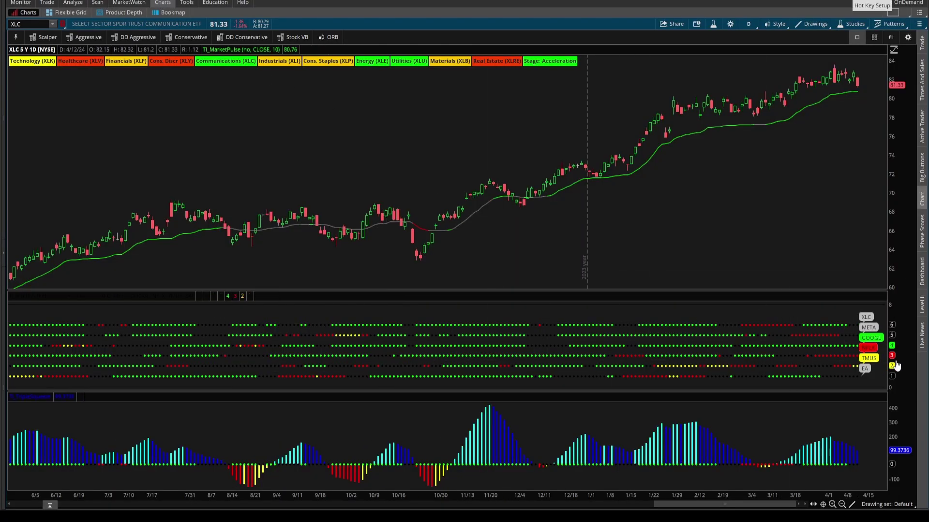
- Review the six symbol inputs of the TI_MultiMarketSqueezeAnalyzer study and close its settings
left_click(713, 24)
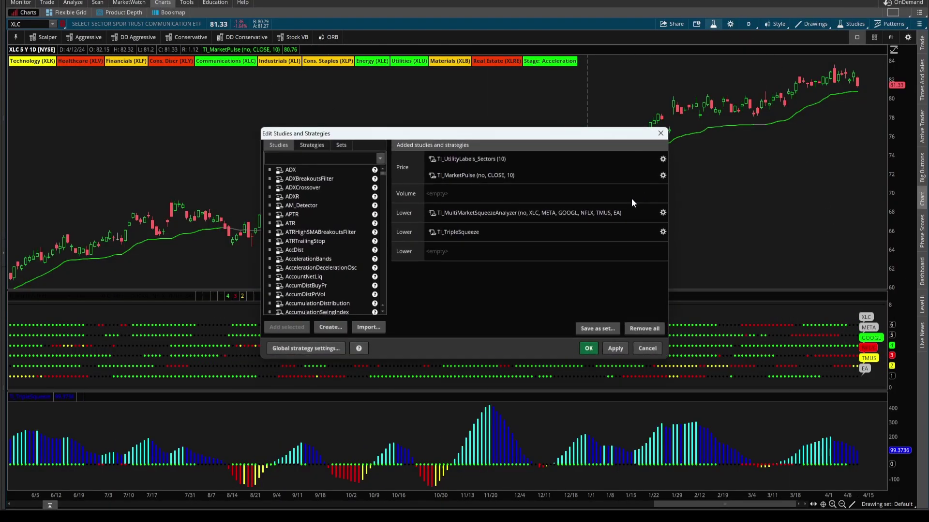
double_click(522, 213)
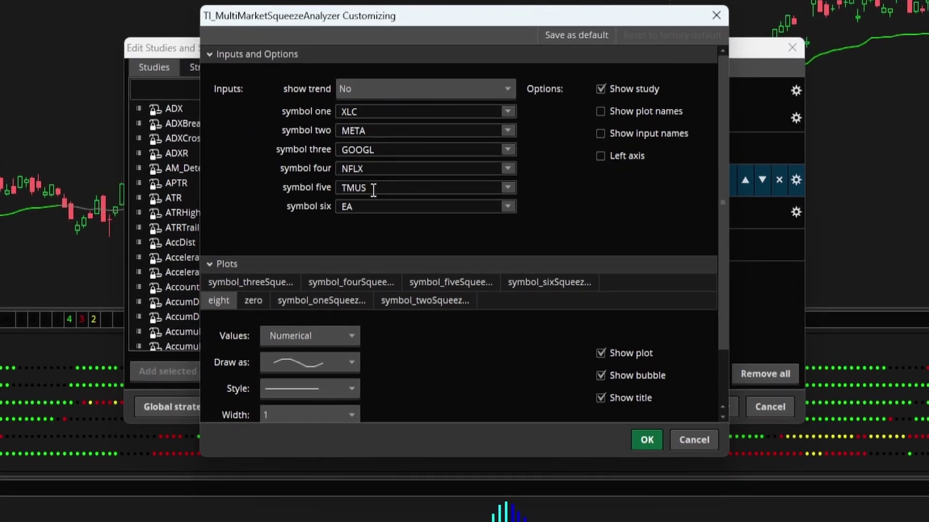
left_click(646, 439)
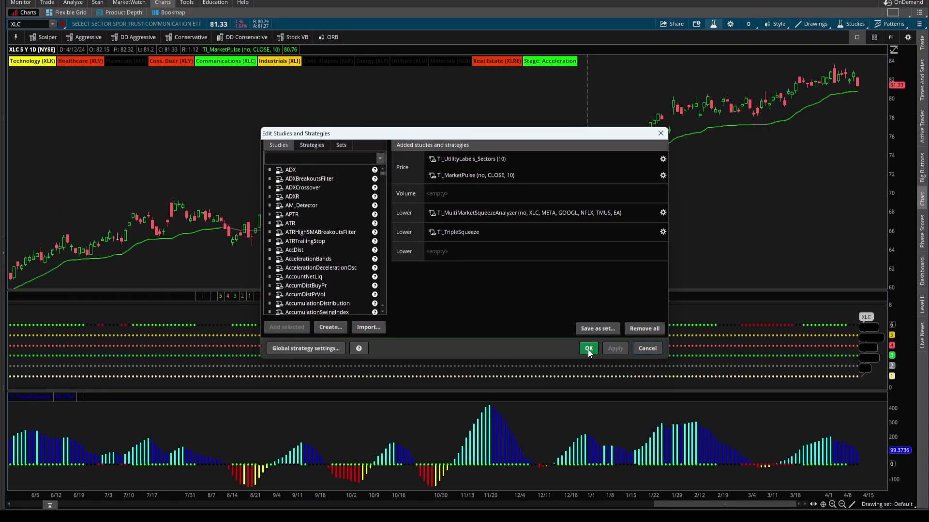
left_click(674, 407)
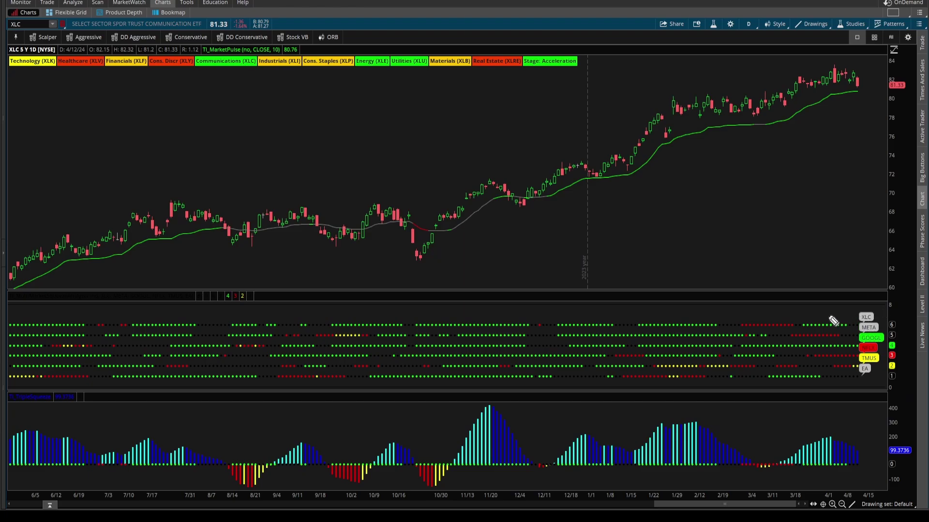
- Mark the symbol rows, the GOOGL bubble and the lower bubbles in the squeeze analyzer pane, and clear the drawings
mouse_move(827, 316)
left_mouse_down()
mouse_move(849, 315)
mouse_move(840, 329)
mouse_move(848, 376)
left_mouse_up()
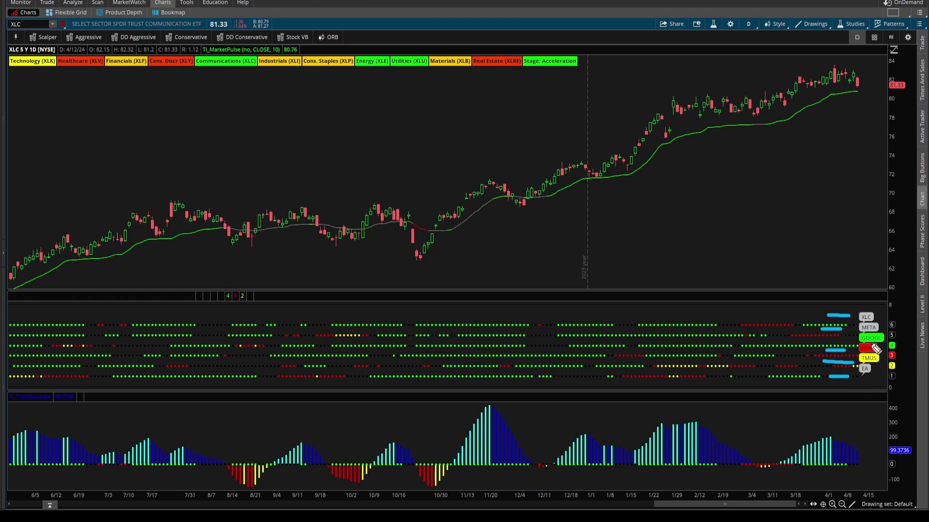
mouse_move(798, 338)
left_mouse_down()
mouse_move(848, 339)
mouse_move(870, 351)
mouse_move(880, 333)
left_mouse_up()
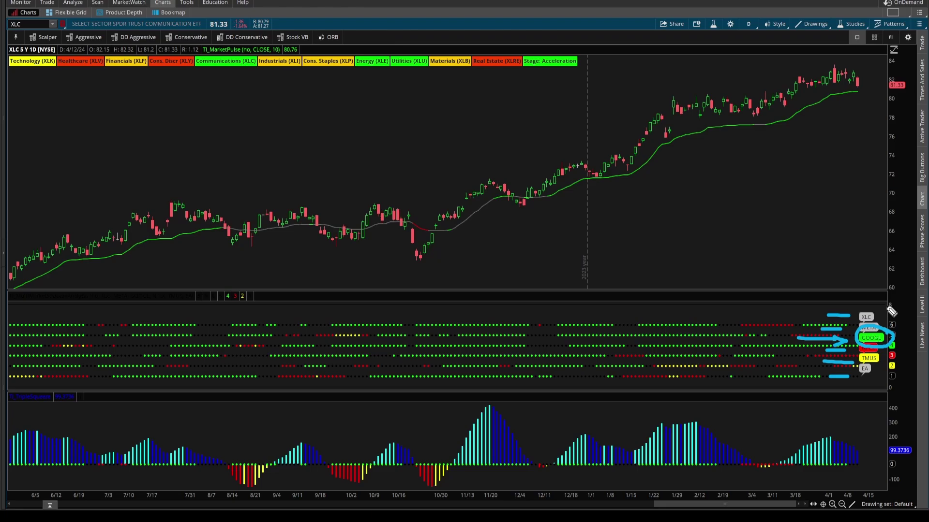
key("e")
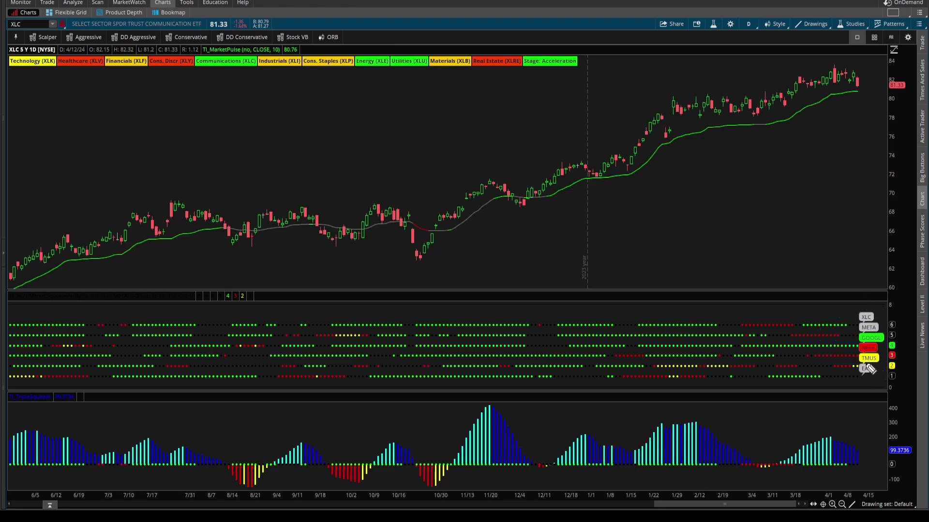
mouse_move(864, 365)
left_mouse_down()
mouse_move(876, 349)
mouse_move(861, 363)
mouse_move(841, 356)
mouse_move(847, 369)
left_mouse_up()
key("e")
key("Escape")
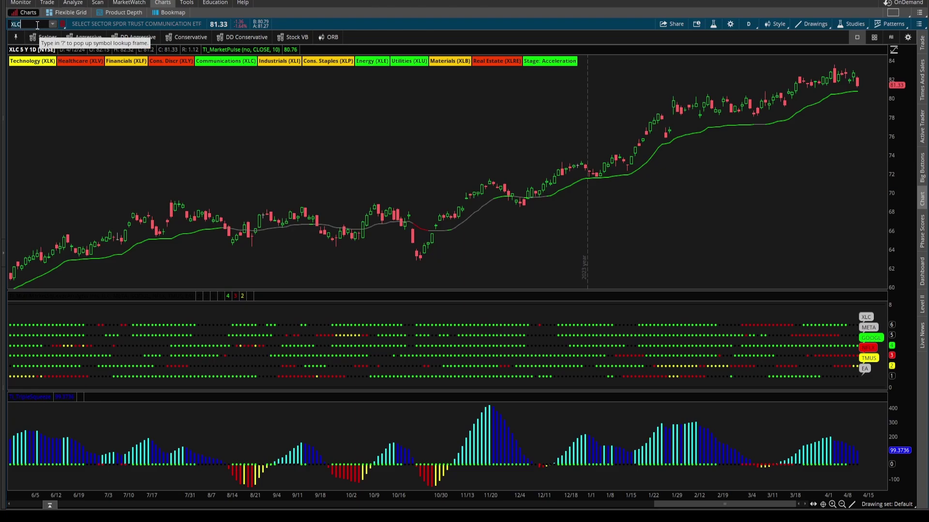
- Load the TMUS chart
key("Return")
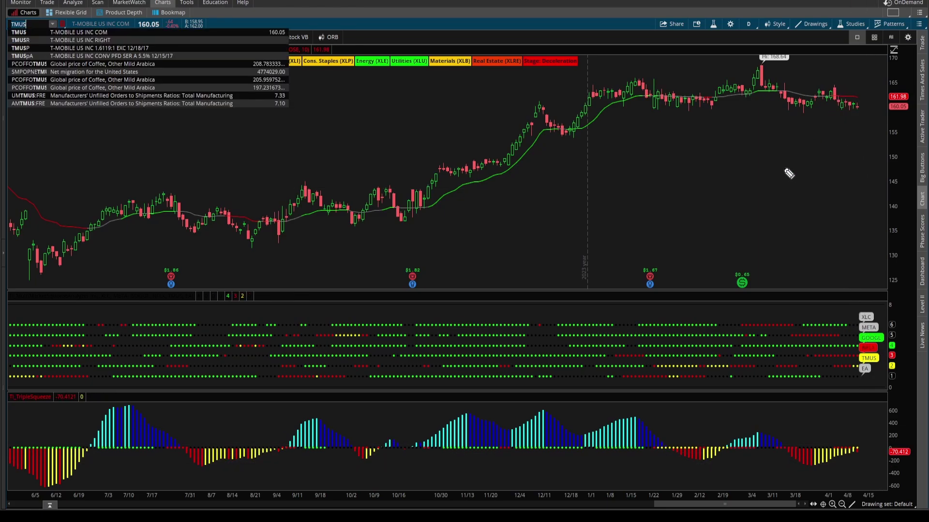
left_click(768, 221)
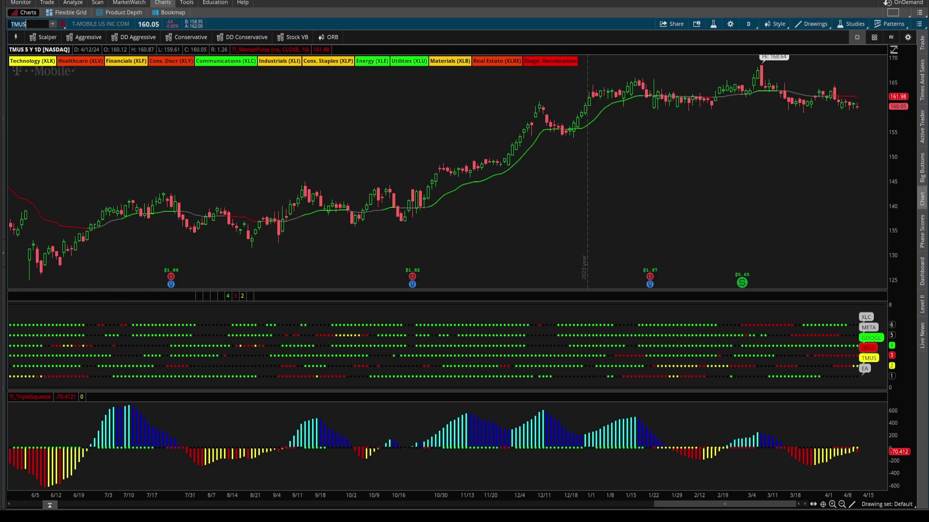
- Look at Module 18 on the squeeze course page again and return to the TMUS chart
left_click_drag(928, 65, 245, 62)
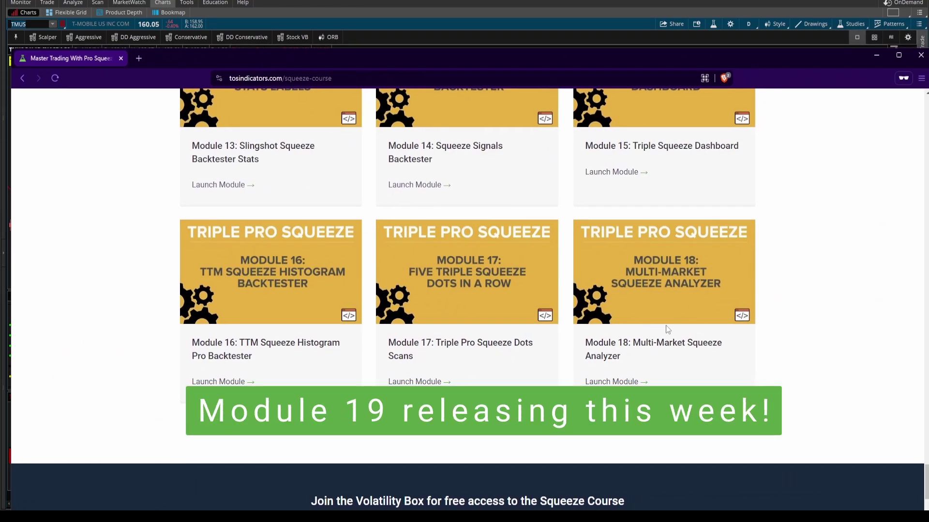
left_click_drag(553, 56, 928, 126)
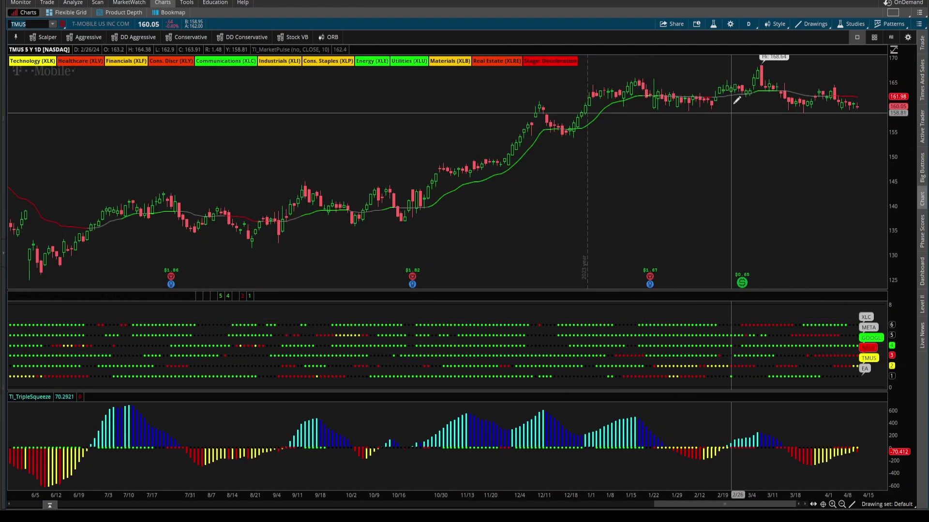
- Set show trend to Yes for the TI_MultiMarketSqueezeAnalyzer study and apply it to the chart
left_click(714, 24)
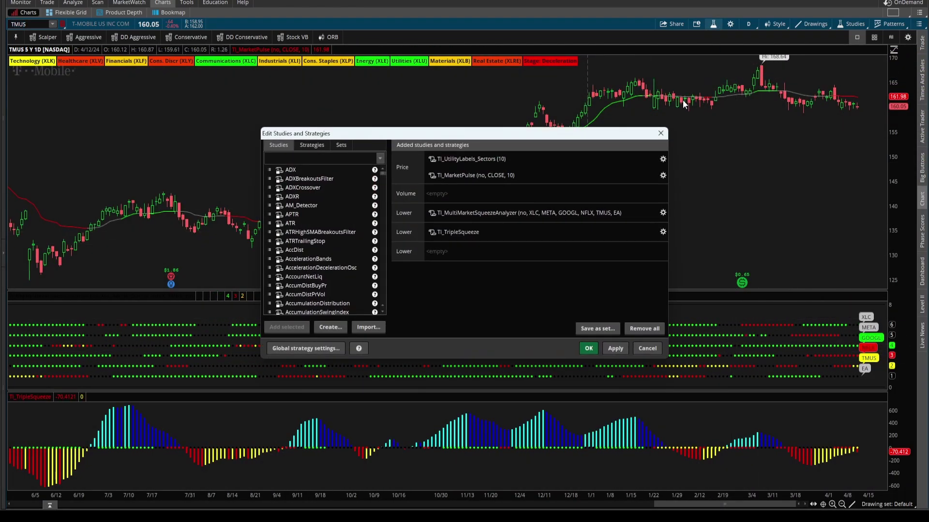
double_click(507, 213)
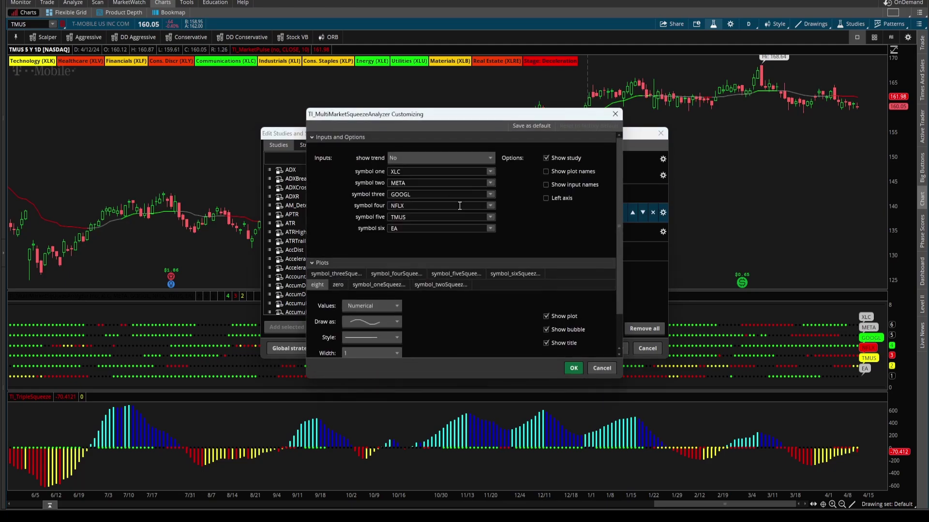
left_click(419, 160)
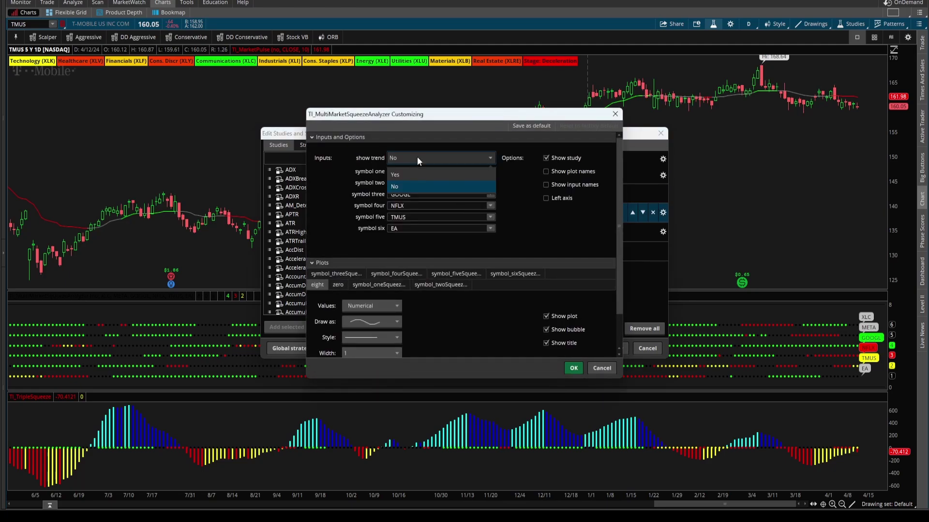
left_click(395, 177)
left_click(573, 368)
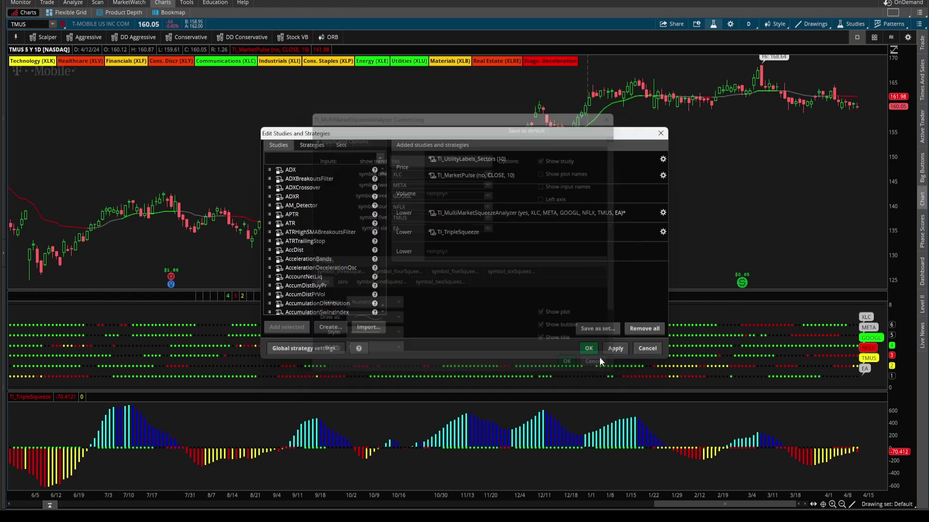
left_click(617, 349)
left_click(594, 347)
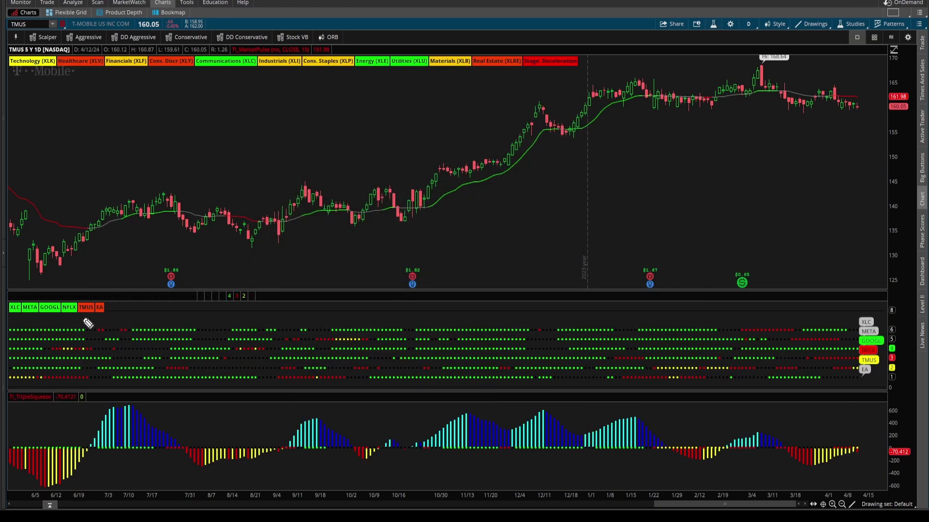
- Mark the analyzer's trend labels, pointing out TMUS, EA and XLC, bracket the TMUS and EA rows, and clear the drawings
left_click_drag(9, 316, 101, 317)
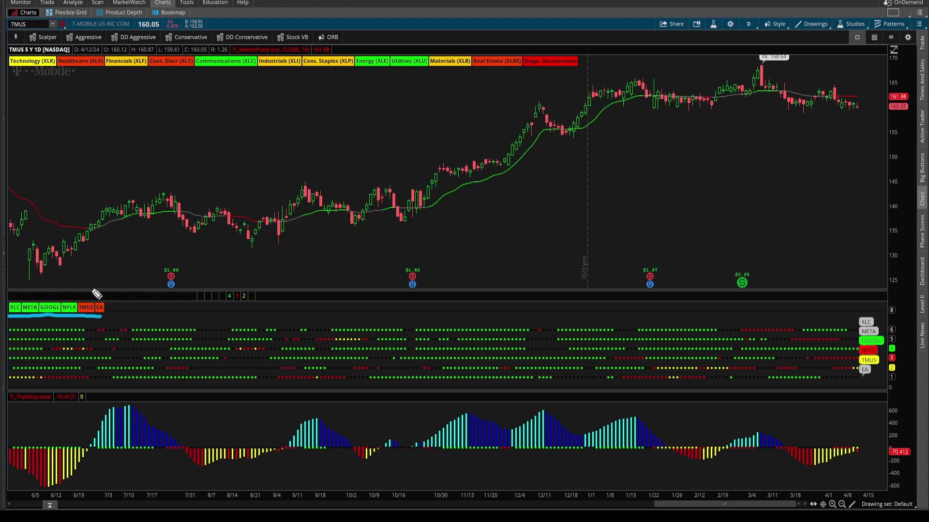
mouse_move(91, 274)
left_mouse_down()
mouse_move(84, 293)
mouse_move(113, 287)
left_mouse_up()
left_click_drag(848, 361, 842, 382)
mouse_move(53, 292)
left_mouse_down()
mouse_move(17, 297)
mouse_move(34, 301)
left_mouse_up()
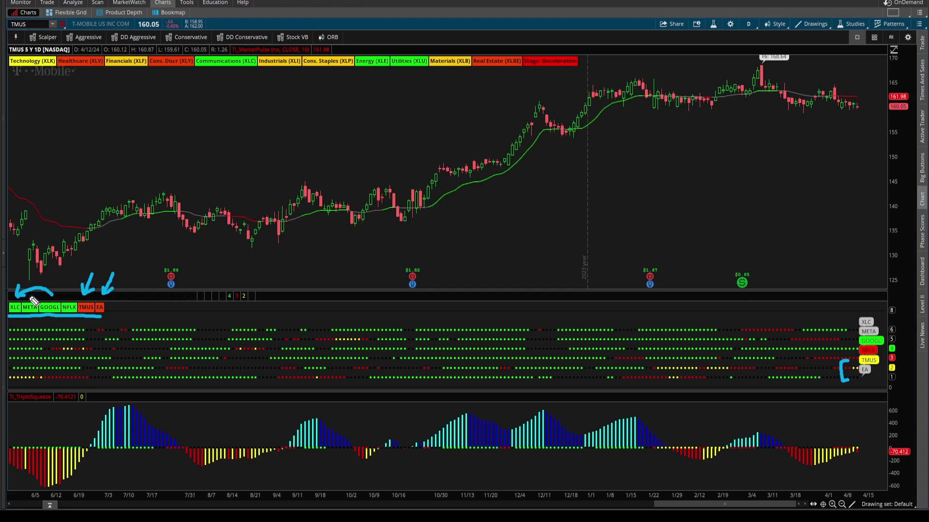
key("Escape")
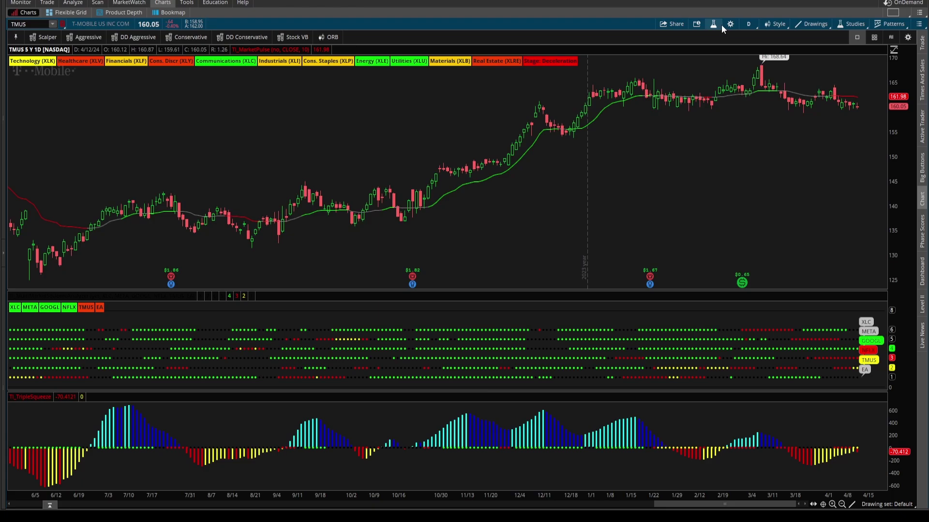
- Load the XLU chart and remove the TI_UtilityLabels_Sectors study from it
type("LU")
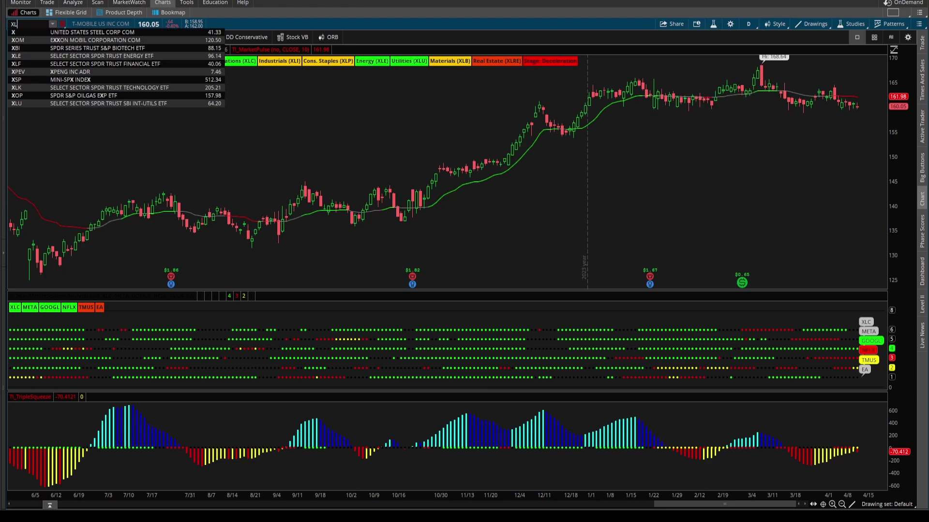
key("Return")
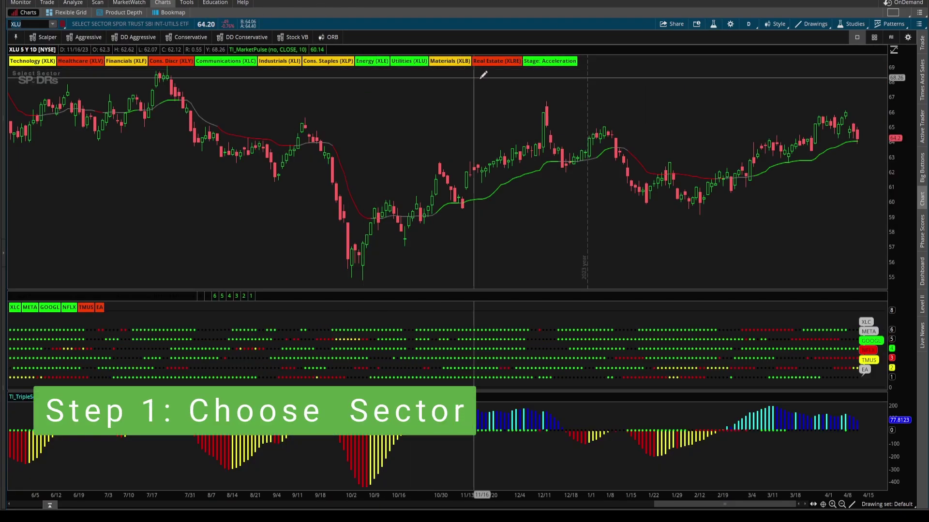
left_click(713, 25)
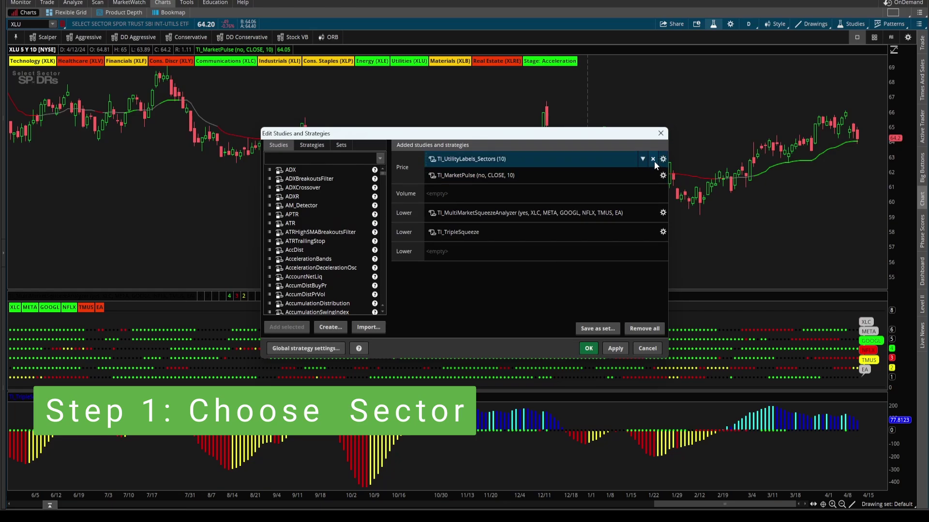
left_click(653, 161)
left_click(589, 349)
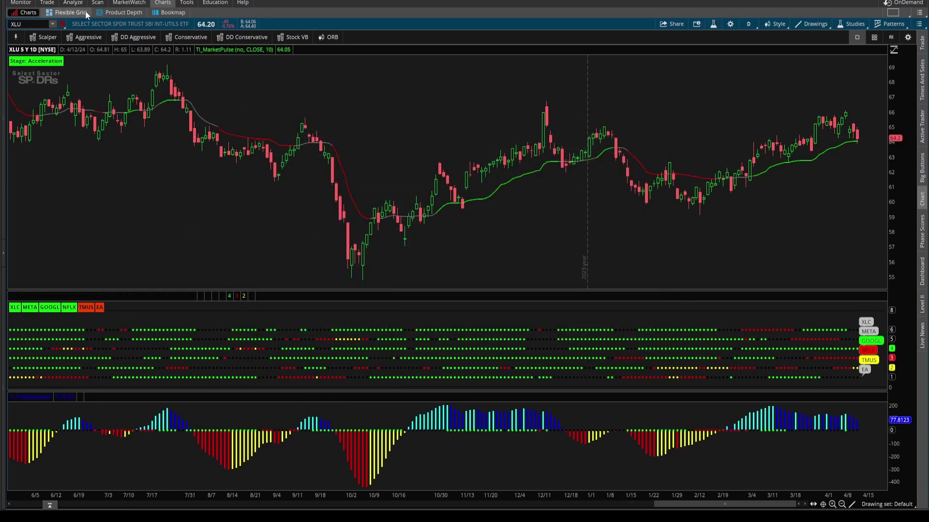
- Look up XLU's top fund holdings and their weightings in its fundamentals, and return to the chart
left_click(73, 3)
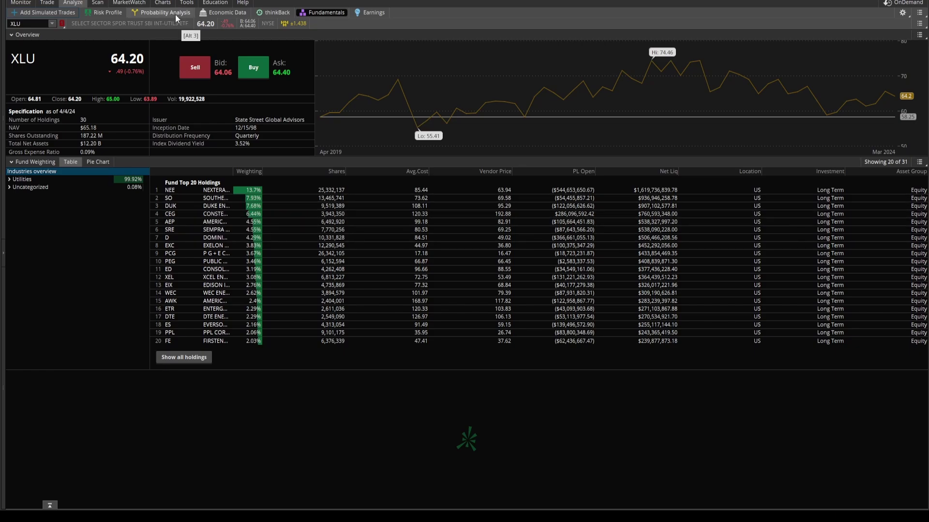
mouse_move(163, 4)
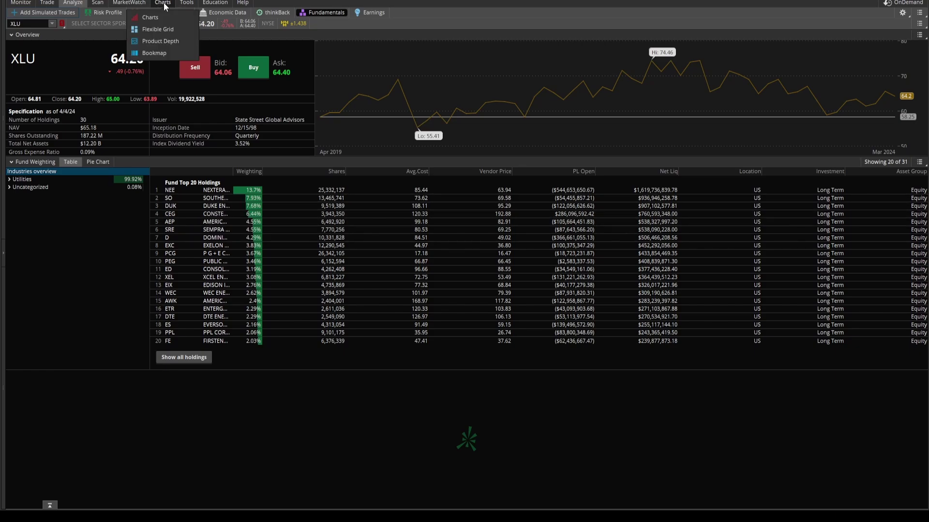
left_click(163, 3)
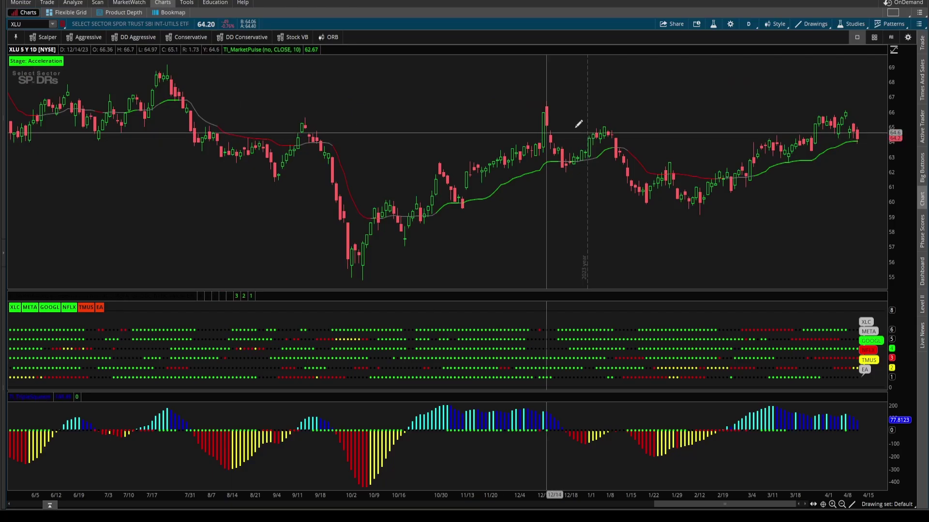
- In the TI_MultiMarketSqueezeAnalyzer study's inputs, set symbol one to XLU and symbol two to NEE
left_click(713, 24)
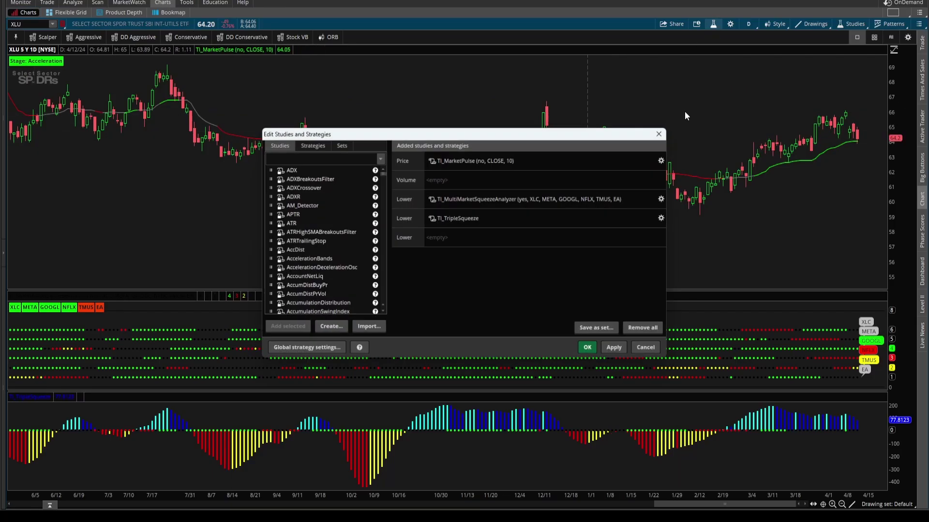
double_click(527, 201)
left_click(415, 174)
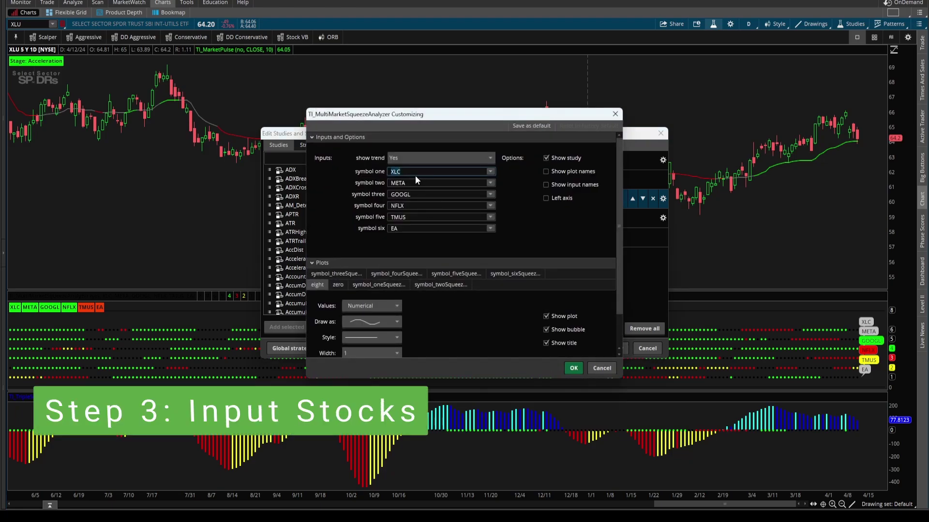
type("XLU")
left_click(414, 181)
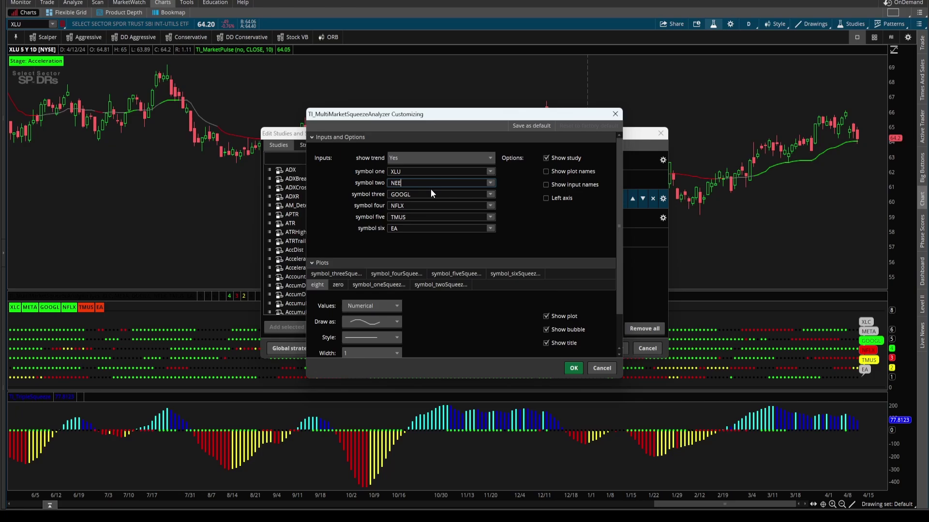
- Set the analyzer's symbol three to SO, symbol four to DUK and symbol five to CEG
left_click(431, 191)
type("SO")
left_click(404, 207)
type("DUK")
left_click(407, 217)
type("CEG")
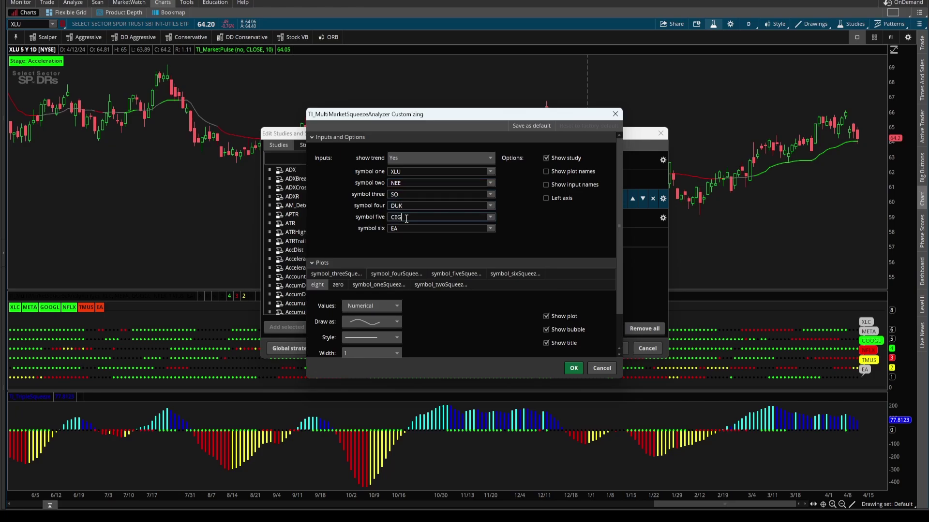
- Set the analyzer's symbol six to AEP and apply the study changes to the XLU chart
left_click(405, 227)
type("AEP")
left_click(574, 369)
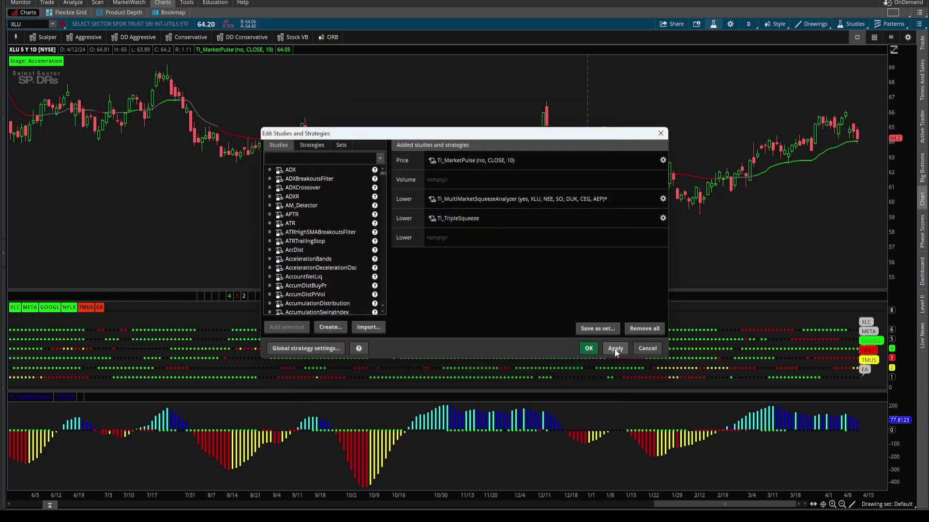
left_click(614, 349)
left_click(596, 349)
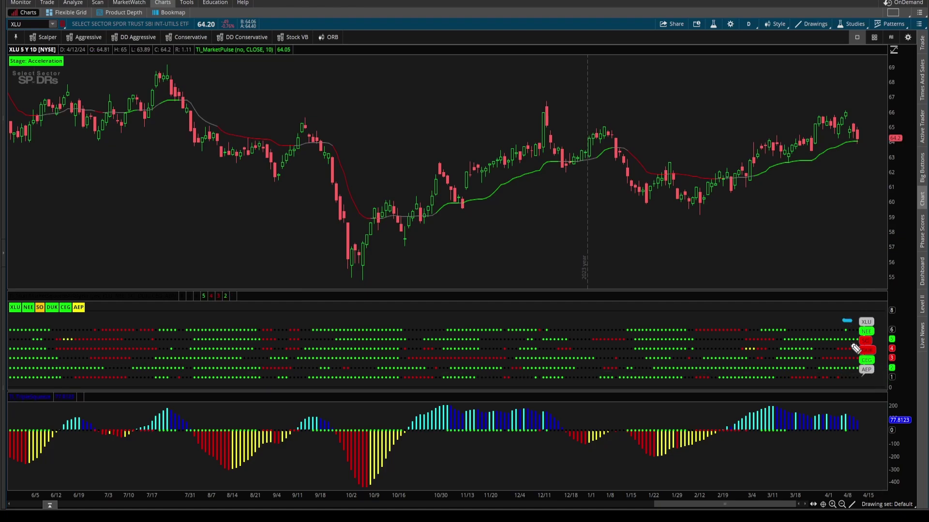
- Mark the ends of the analyzer's squeeze rows, add arrows to the NEE and CEG bubbles, and clear the drawings
left_click_drag(844, 343, 861, 373)
mouse_move(889, 324)
left_mouse_down()
mouse_move(874, 332)
mouse_move(880, 361)
left_mouse_up()
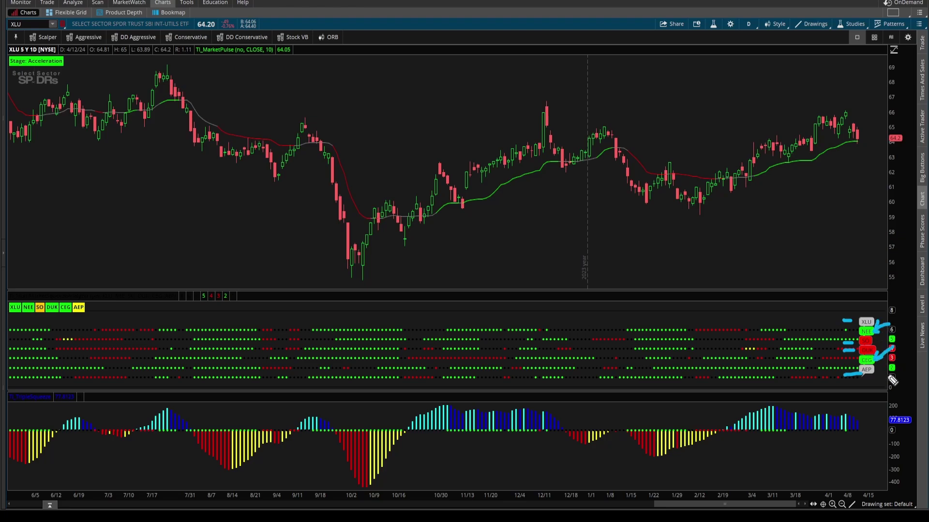
key("e")
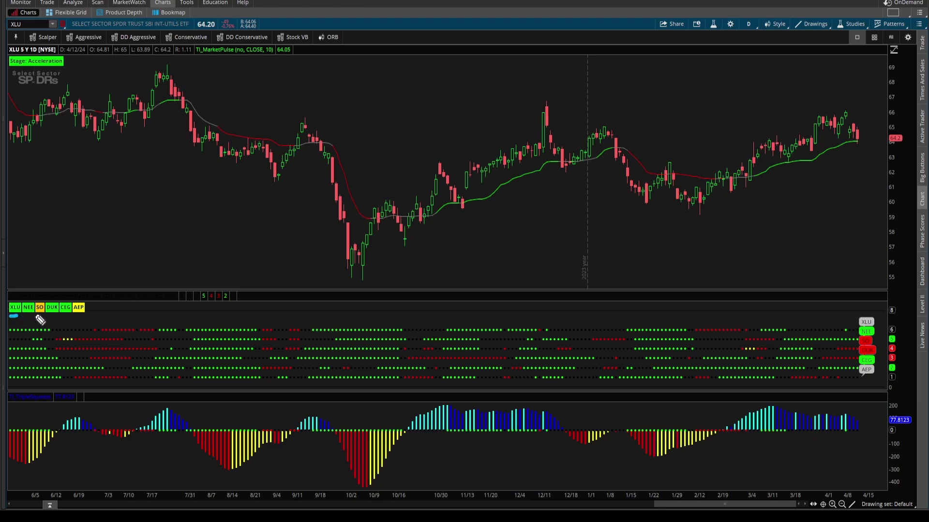
- Underline the SO, DUK and AEP trend labels, circle the DUK bubble, point arrows at the AEP and DUK labels, and clear the drawings
left_click_drag(32, 314, 43, 315)
left_click_drag(47, 315, 95, 311)
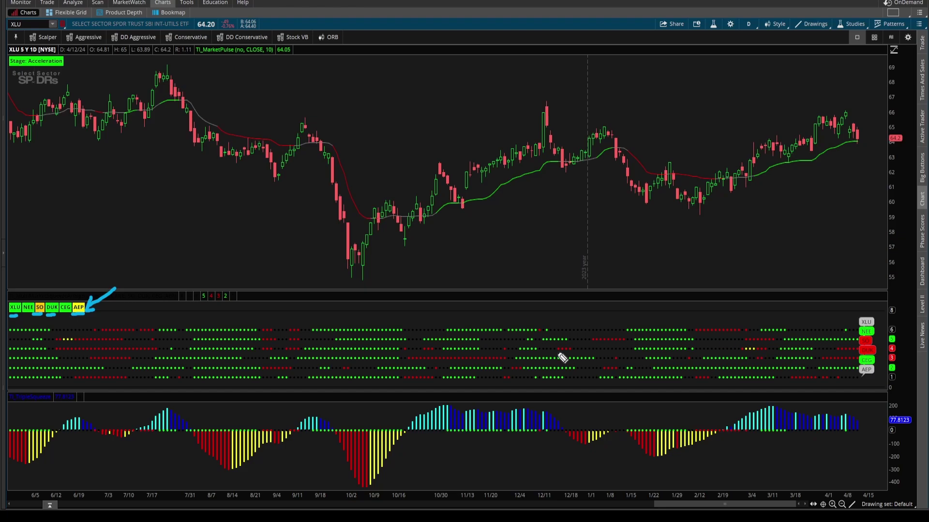
mouse_move(867, 360)
left_mouse_down()
mouse_move(883, 356)
mouse_move(865, 359)
left_mouse_up()
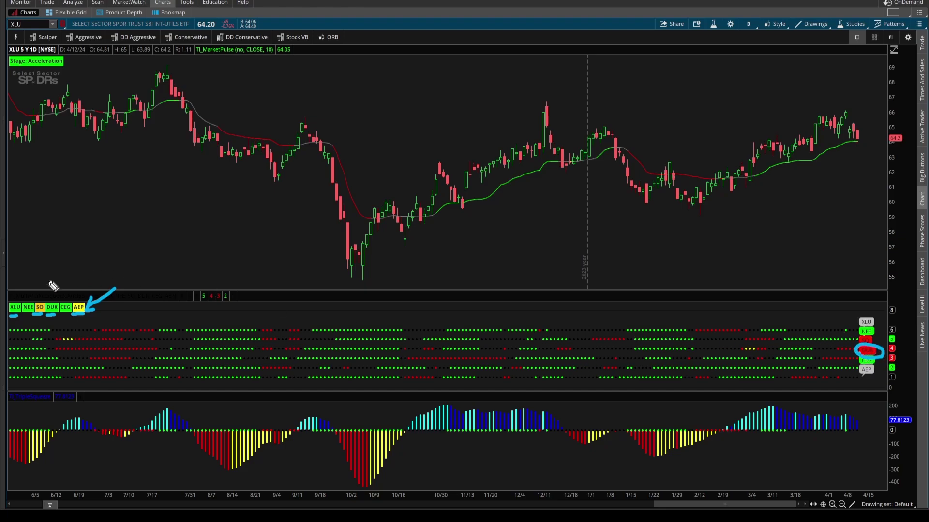
left_click_drag(60, 280, 57, 292)
mouse_move(59, 300)
left_mouse_down()
mouse_move(47, 303)
mouse_move(59, 308)
mouse_move(56, 299)
left_mouse_up()
key("e")
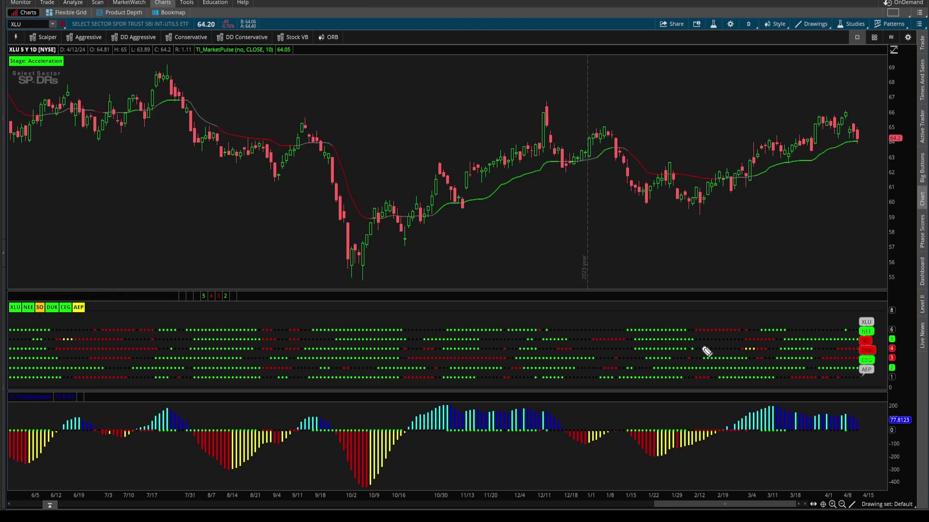
- Bring the browser's squeeze course page over the chart, point an arrow at Module 18, and clear the drawing
left_click_drag(928, 121, 362, 87)
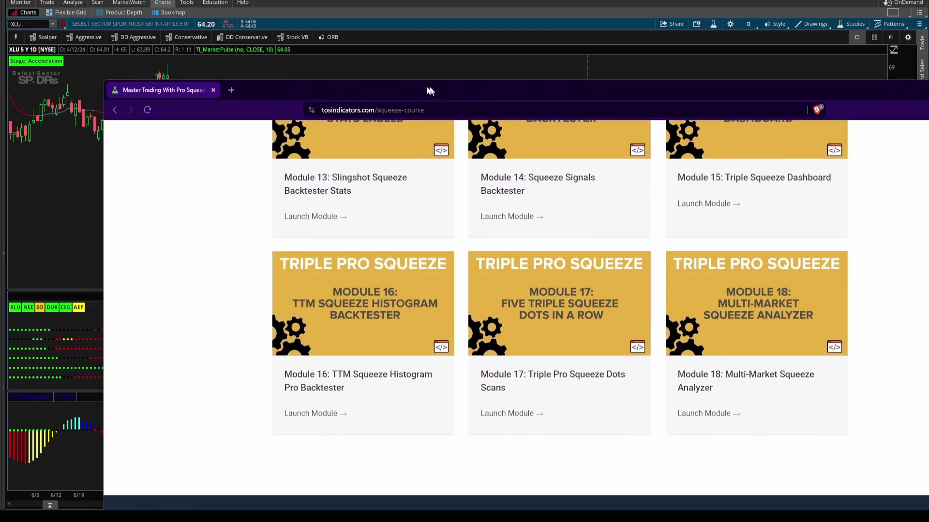
left_click_drag(840, 259, 798, 300)
mouse_move(805, 286)
left_mouse_down()
mouse_move(800, 296)
mouse_move(815, 306)
left_mouse_up()
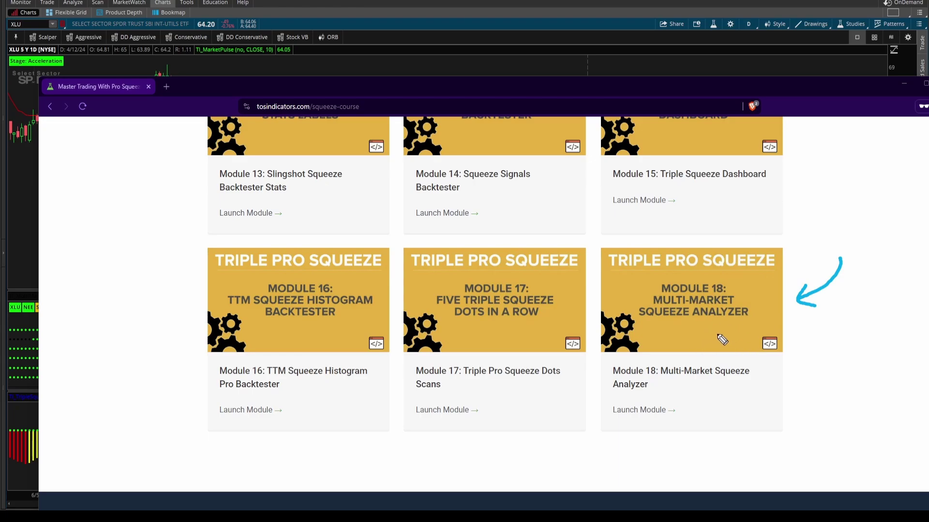
key("Escape")
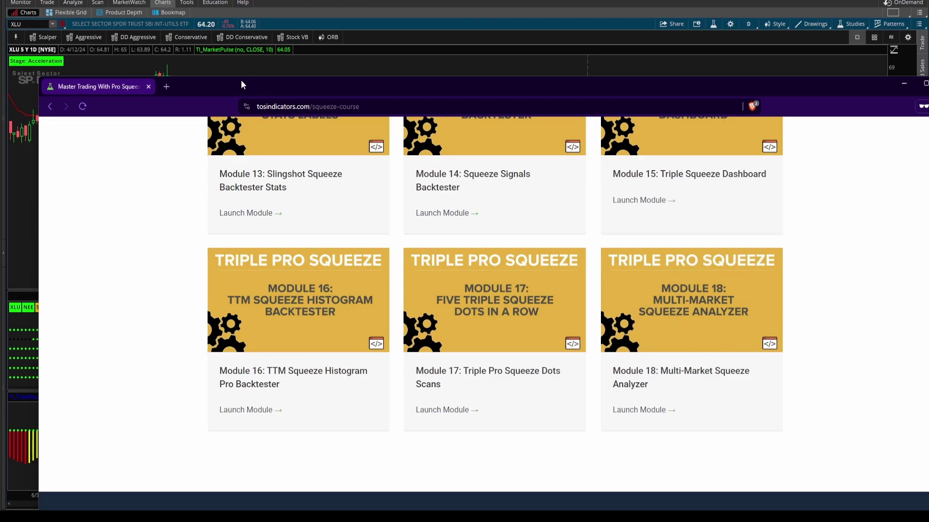
- Move the course page aside, bracket the analyzer's trend labels on the chart with a line above them, and bring the page back
left_click_drag(241, 81, 870, 87)
key("ctrl+shift+3")
mouse_move(81, 299)
left_mouse_down()
mouse_move(89, 306)
mouse_move(71, 322)
left_mouse_up()
mouse_move(7, 300)
left_mouse_down()
mouse_move(14, 297)
mouse_move(19, 322)
left_mouse_up()
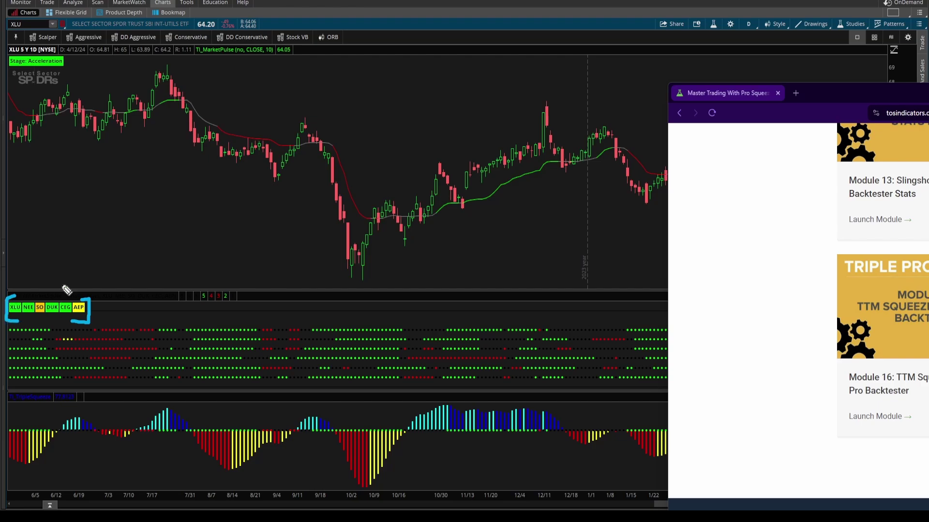
mouse_move(74, 263)
left_mouse_down()
mouse_move(59, 292)
mouse_move(69, 289)
left_mouse_up()
left_click_drag(928, 94, 365, 54)
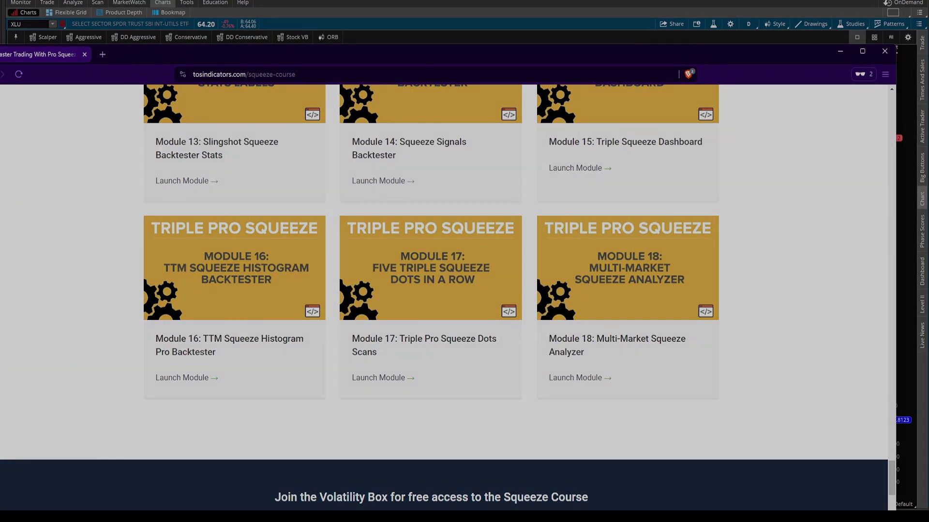